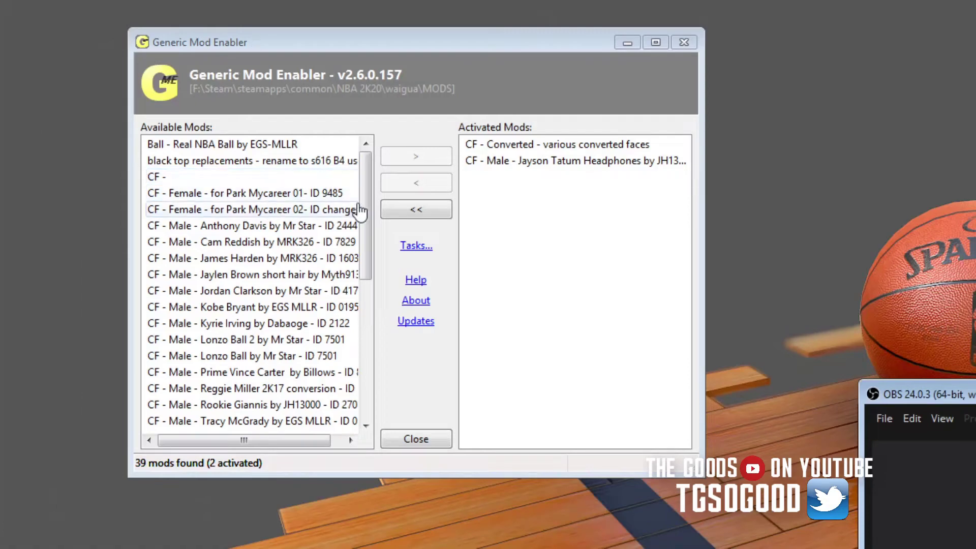
- Activate and then deactivate the Lonzo Ball by Mr Star mod
drag(360, 210, 360, 221)
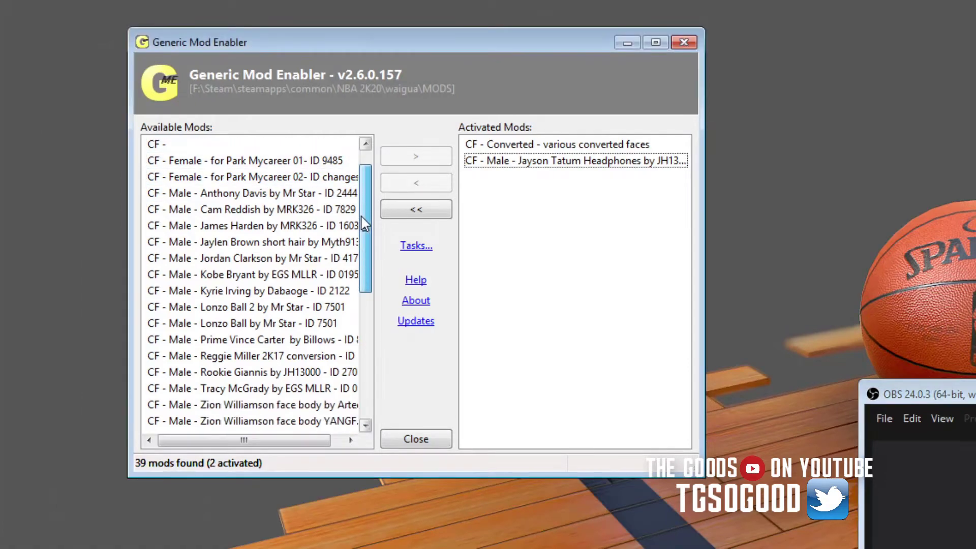
click(293, 323)
click(417, 158)
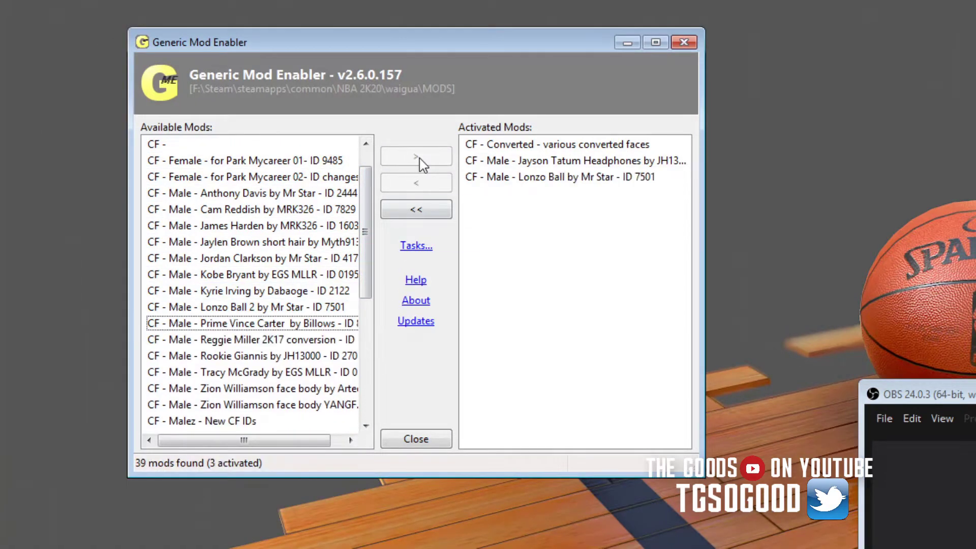
click(513, 177)
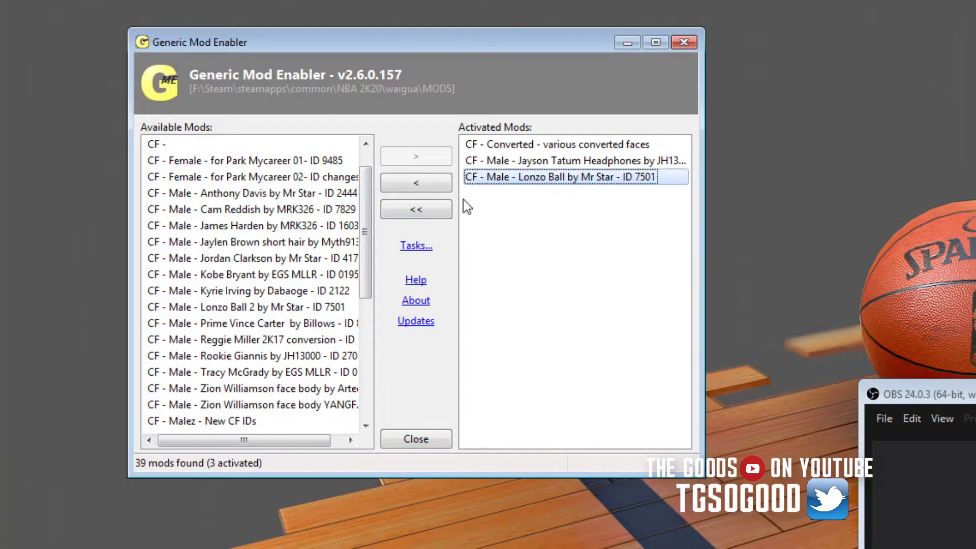
click(415, 187)
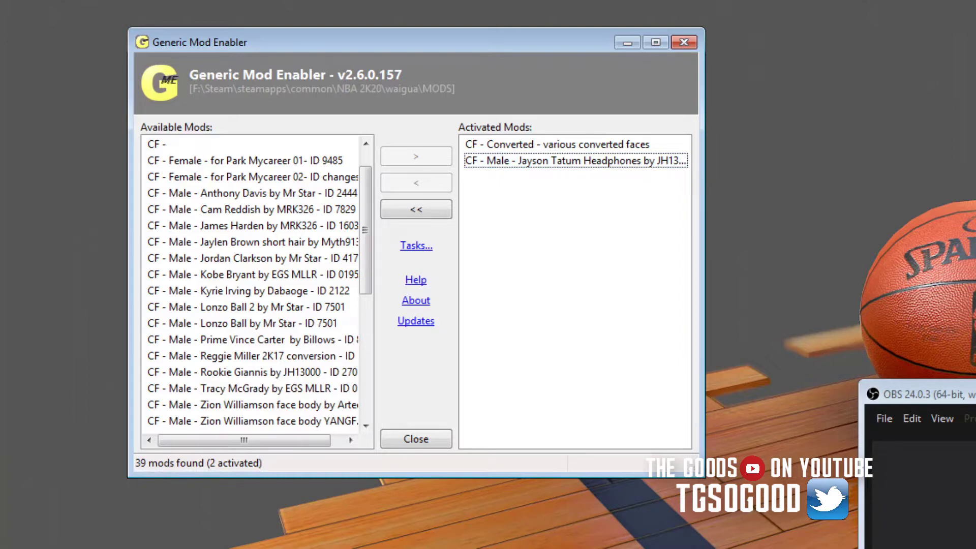
- Activate the Rookie Giannis and Tracy McGrady mods, then deactivate both
click(274, 372)
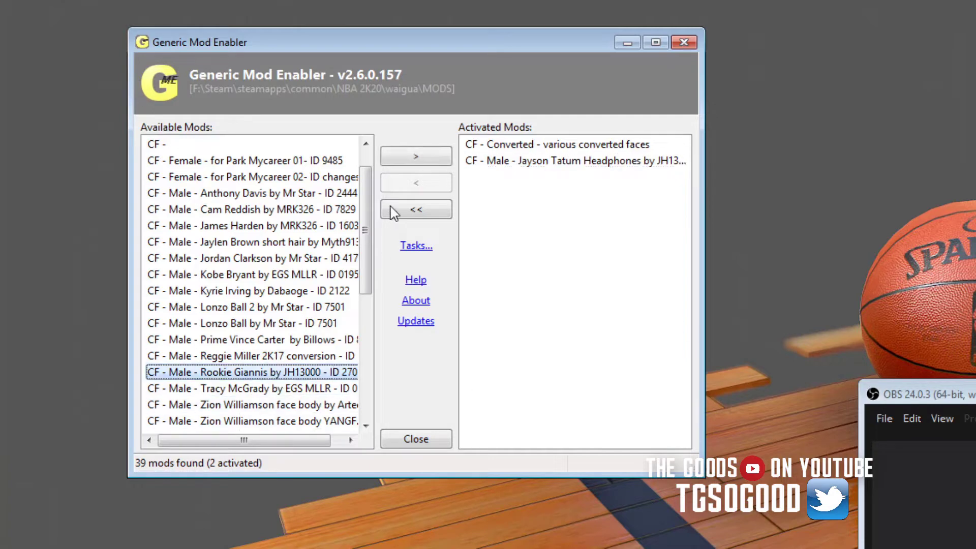
click(416, 156)
click(311, 372)
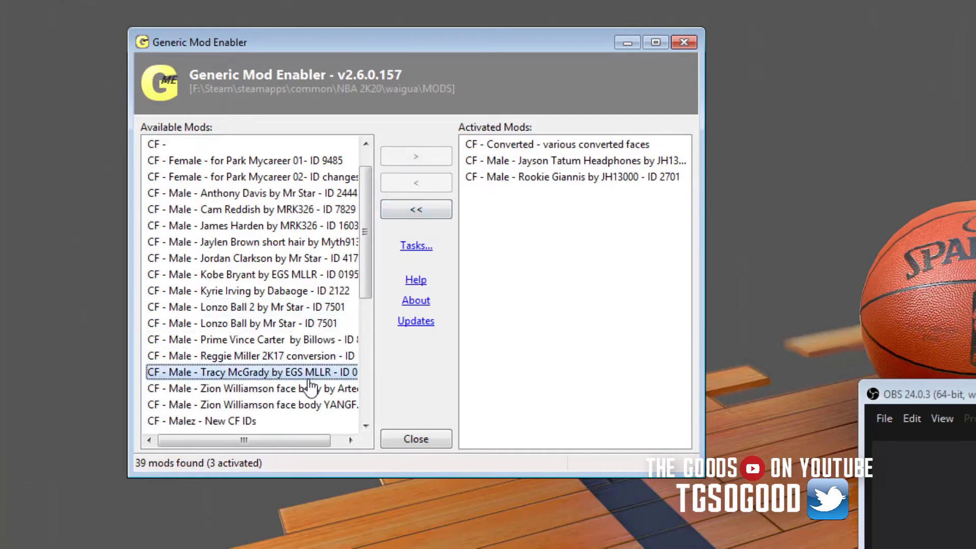
click(425, 157)
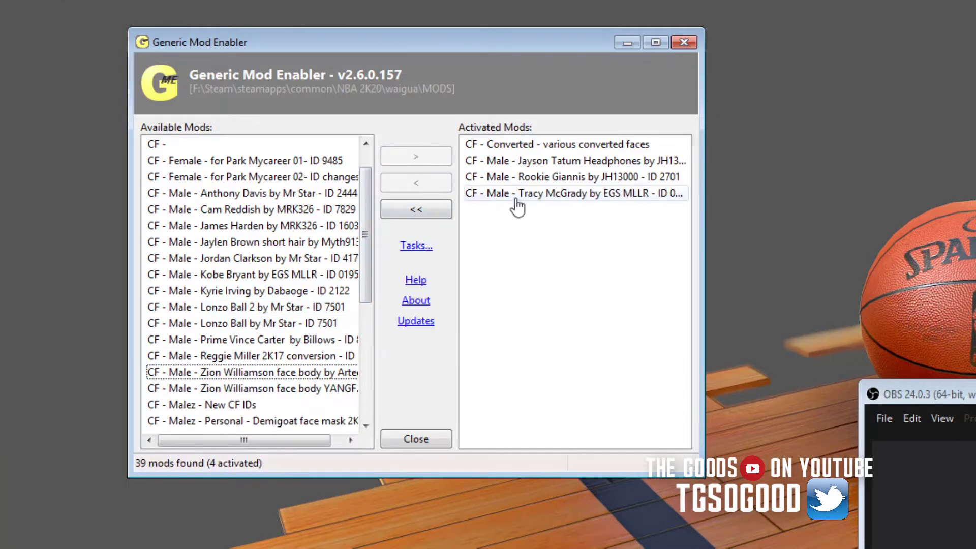
click(520, 194)
click(414, 187)
click(518, 179)
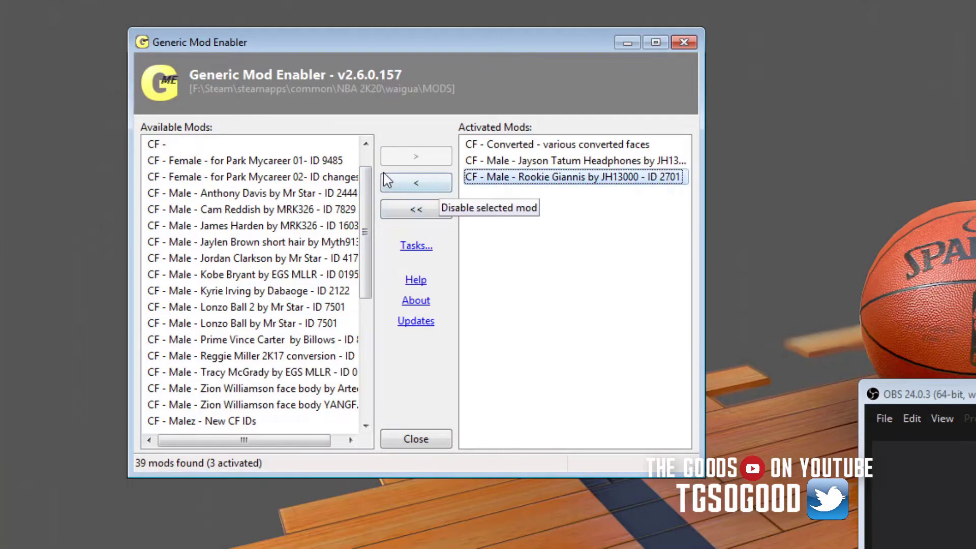
click(414, 183)
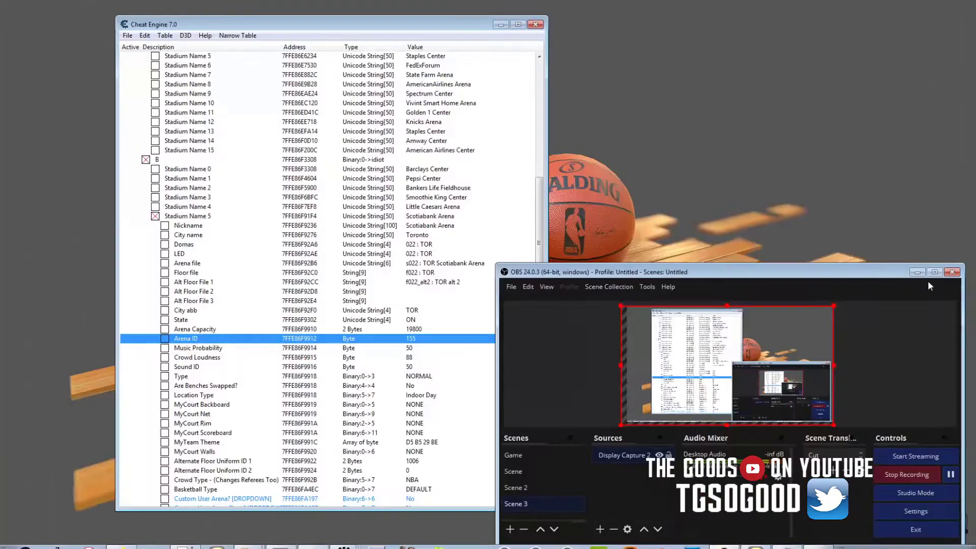
- Hide the screen recorder and expand the address table to fill the window
click(922, 276)
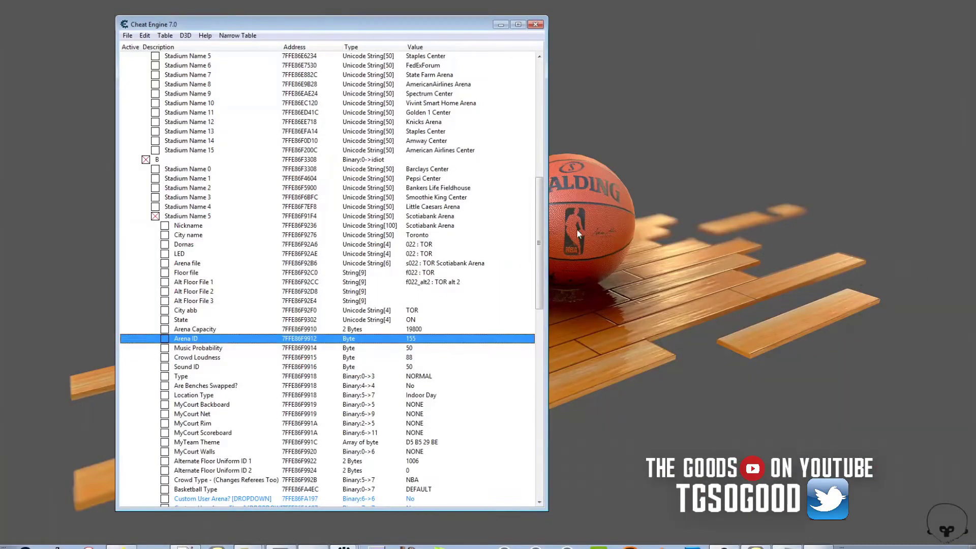
scroll(543, 268, up, 14)
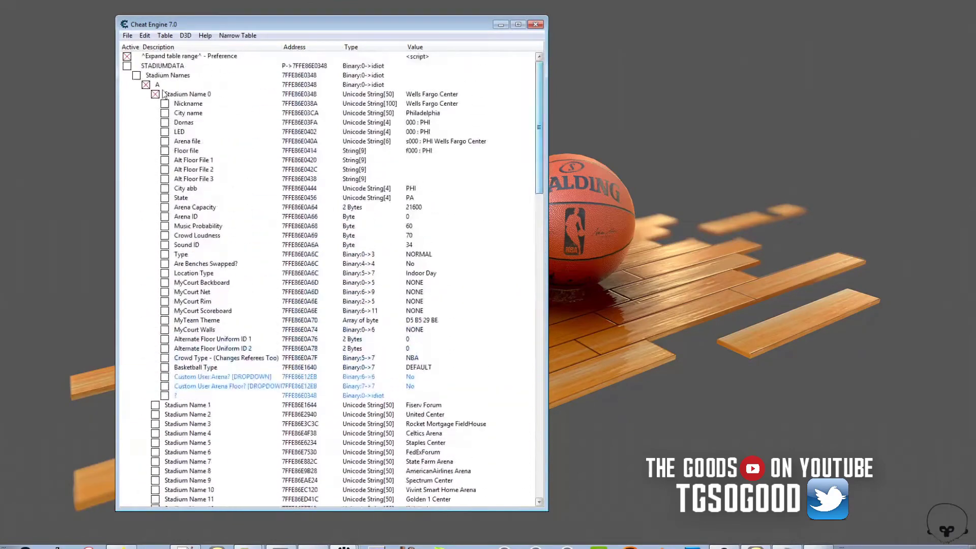
click(127, 57)
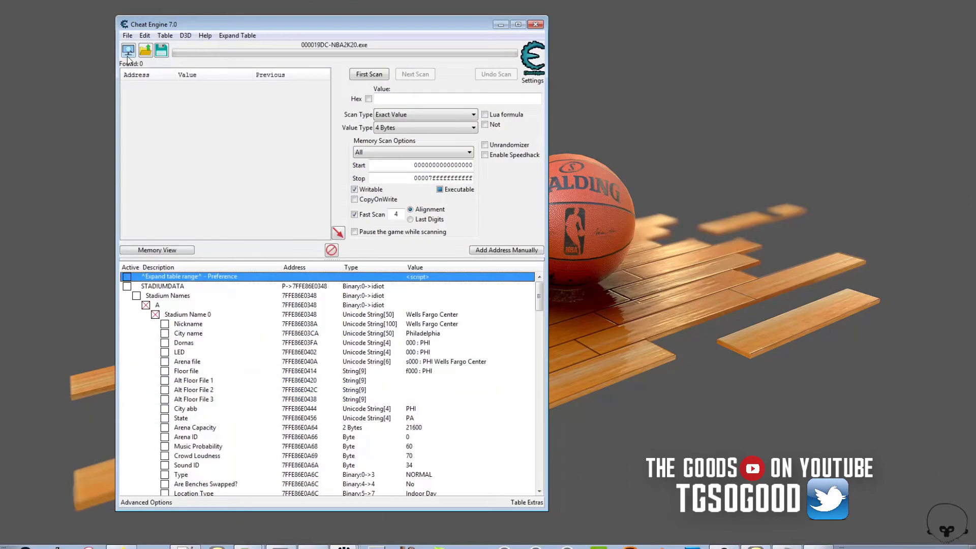
click(127, 277)
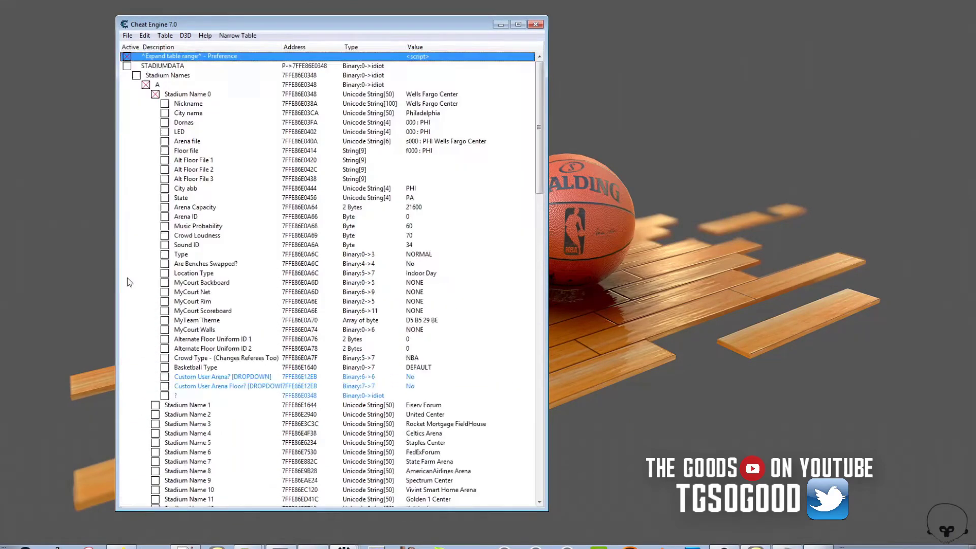
- Browse the arena files for Stadium Name 0, leaving its Arena file value unchanged
click(428, 104)
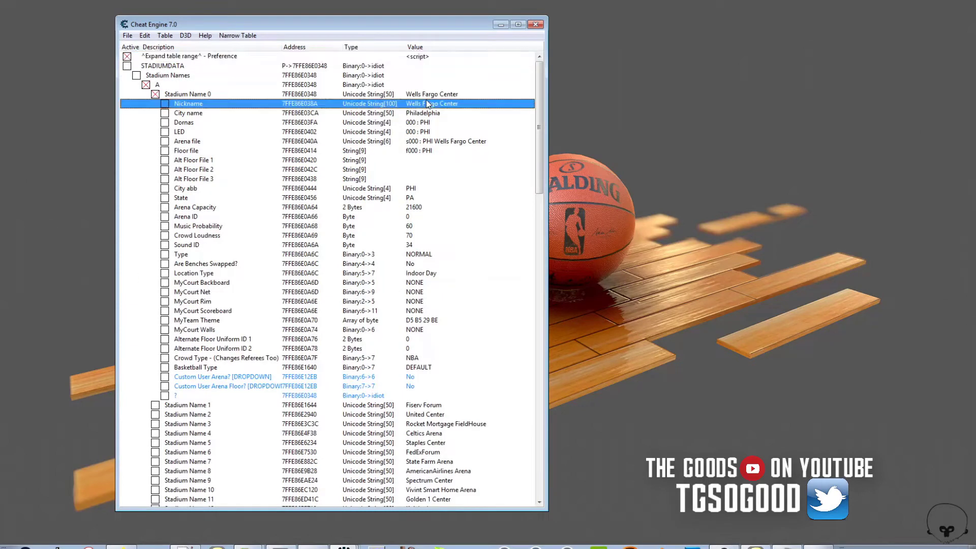
double_click(424, 143)
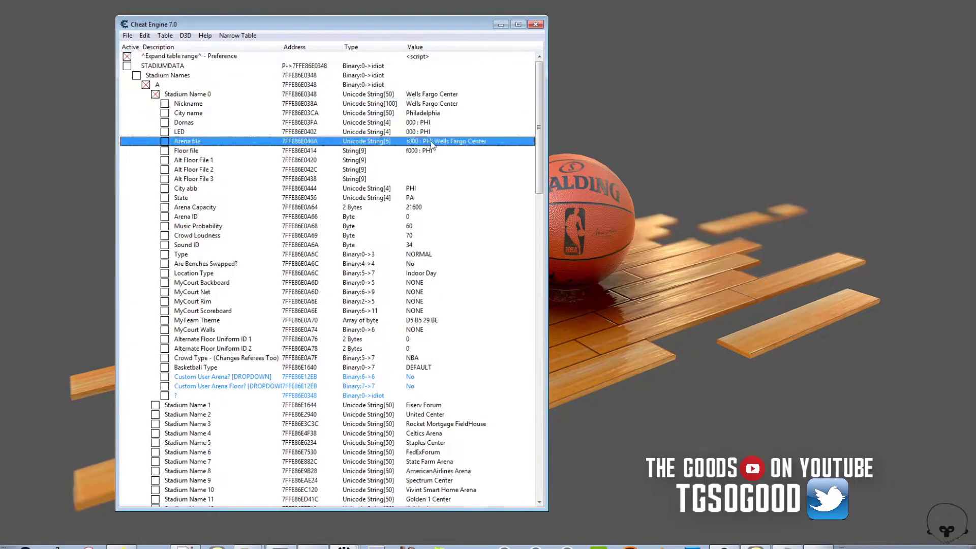
click(596, 284)
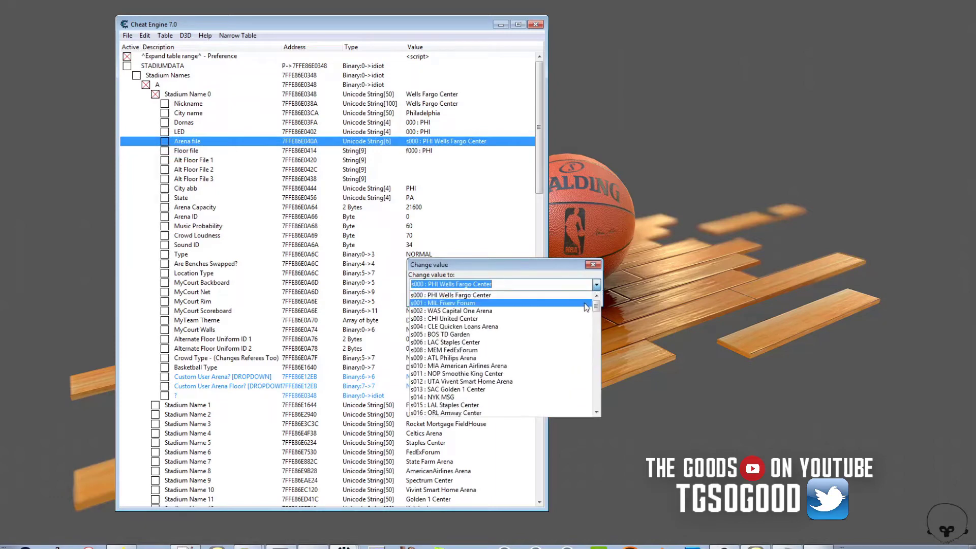
click(598, 310)
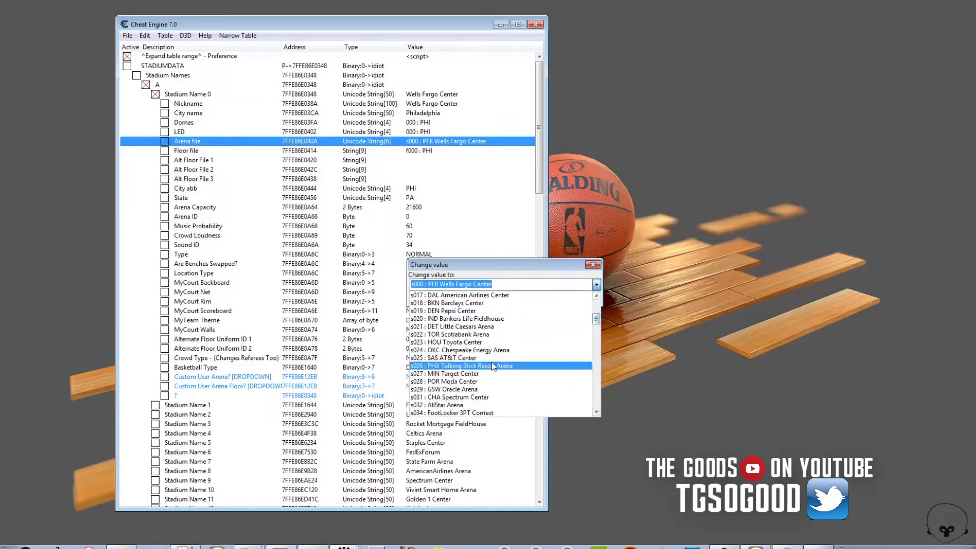
click(474, 142)
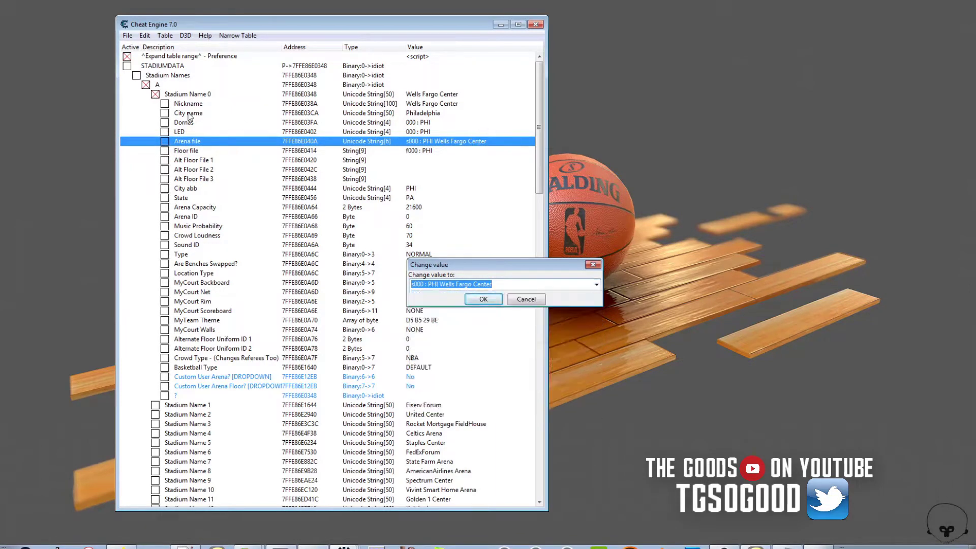
click(532, 303)
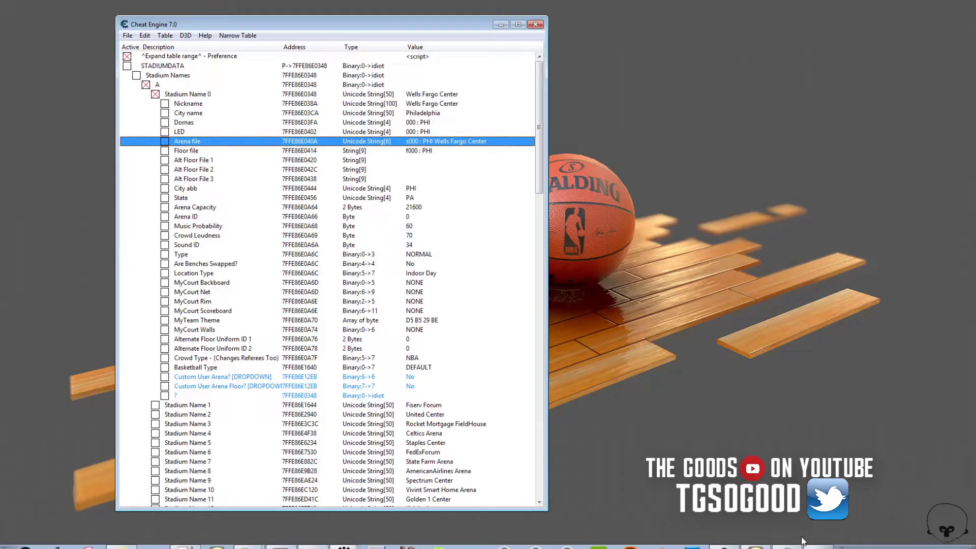
- Centre the 7-Zip window, open face10000.iff and view face_color_o in WTV
click(351, 547)
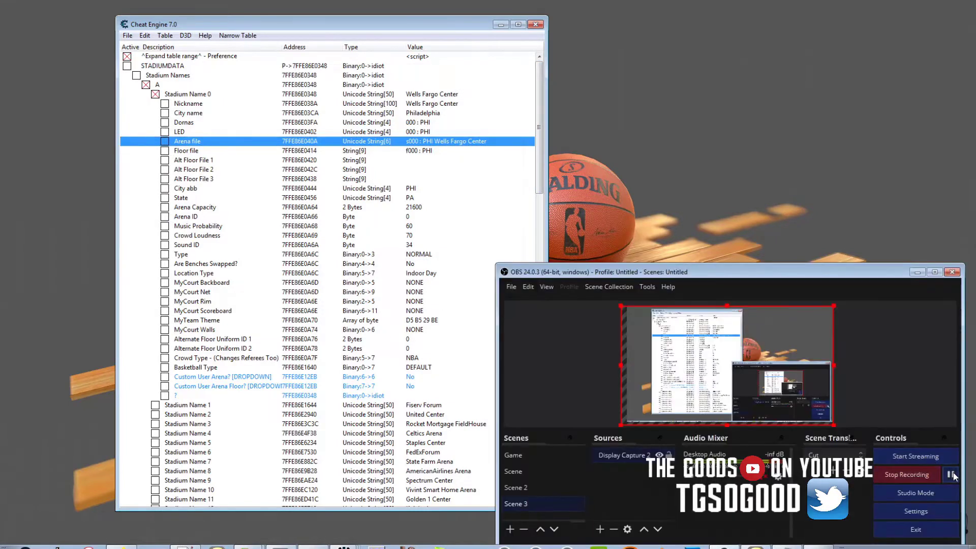
click(951, 474)
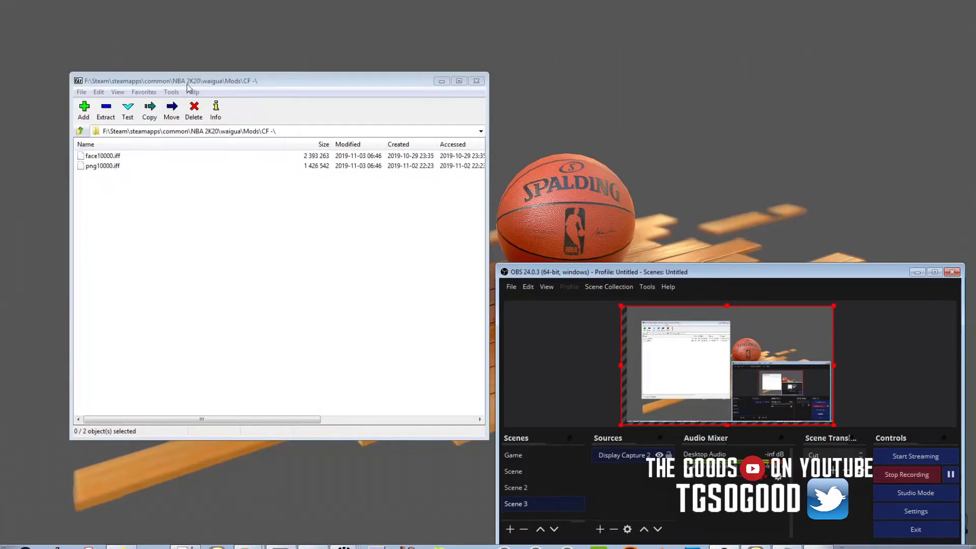
drag(186, 84, 313, 68)
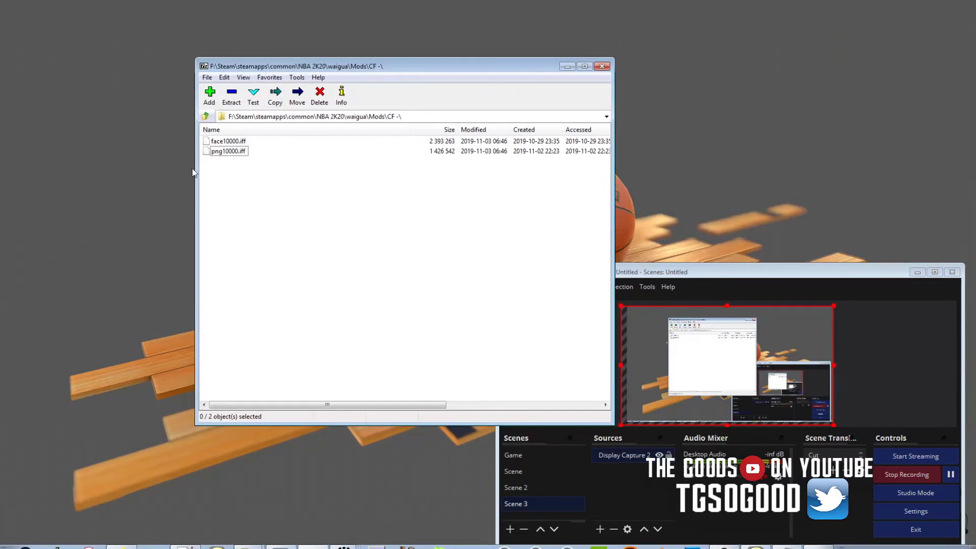
click(224, 153)
double_click(230, 142)
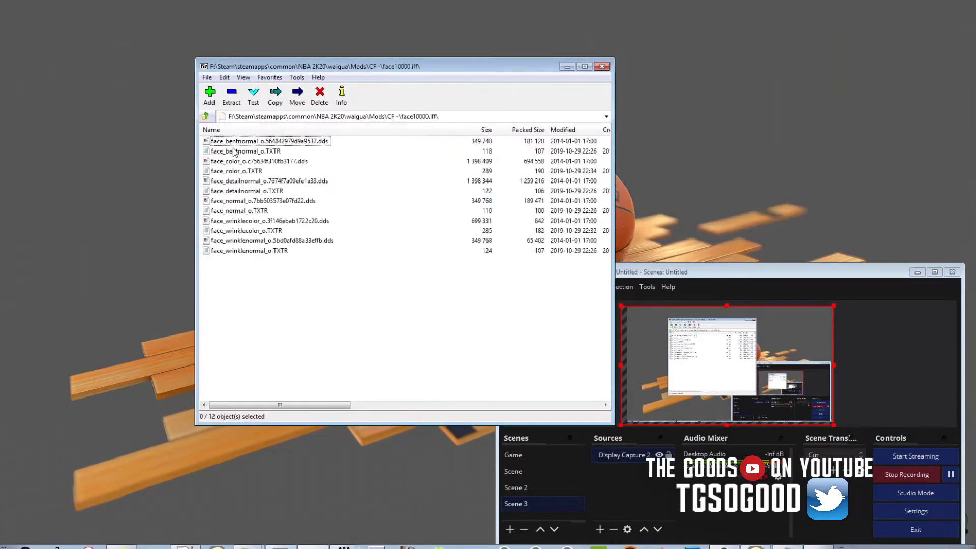
double_click(251, 162)
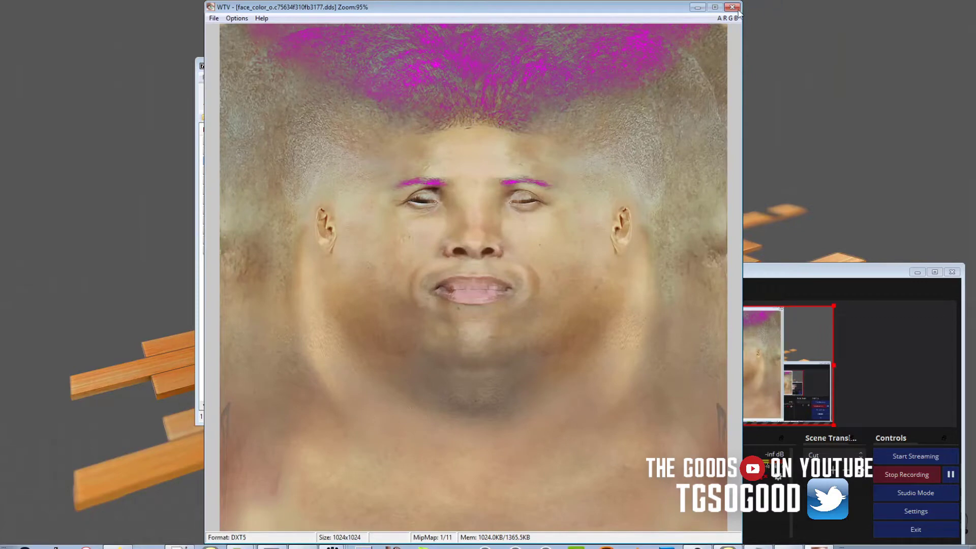
- View hihead.SCNE from png10000.iff in Notepad++, then return to the Mods\CF folder
click(737, 9)
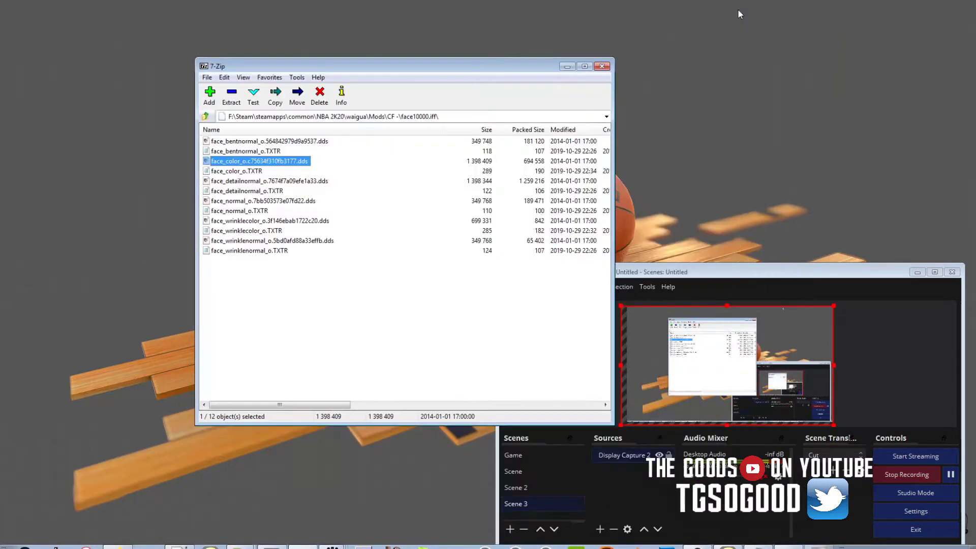
click(206, 117)
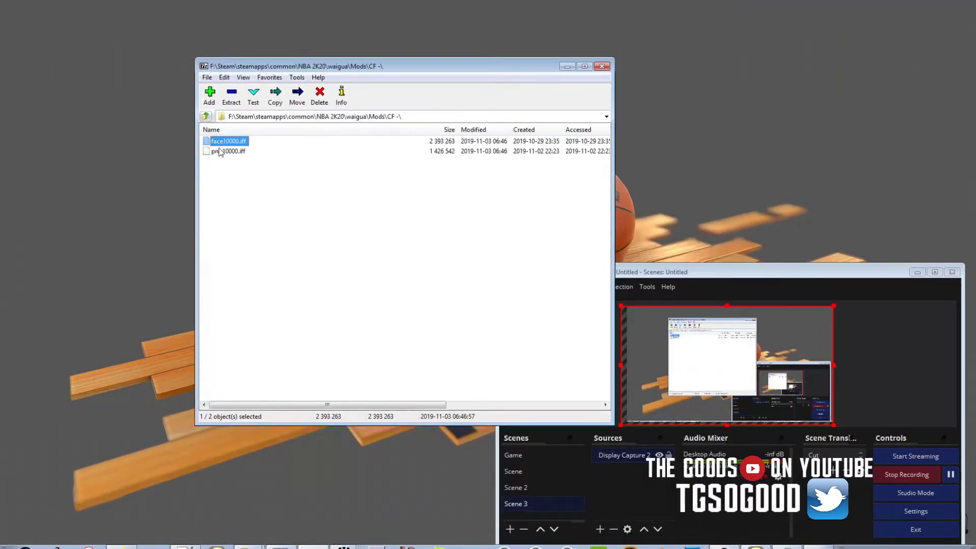
click(228, 152)
double_click(229, 153)
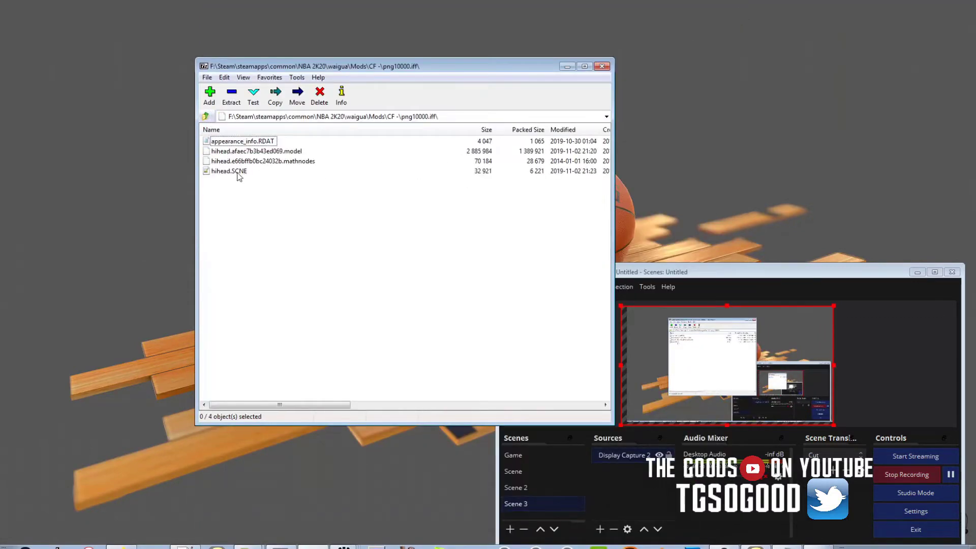
double_click(229, 172)
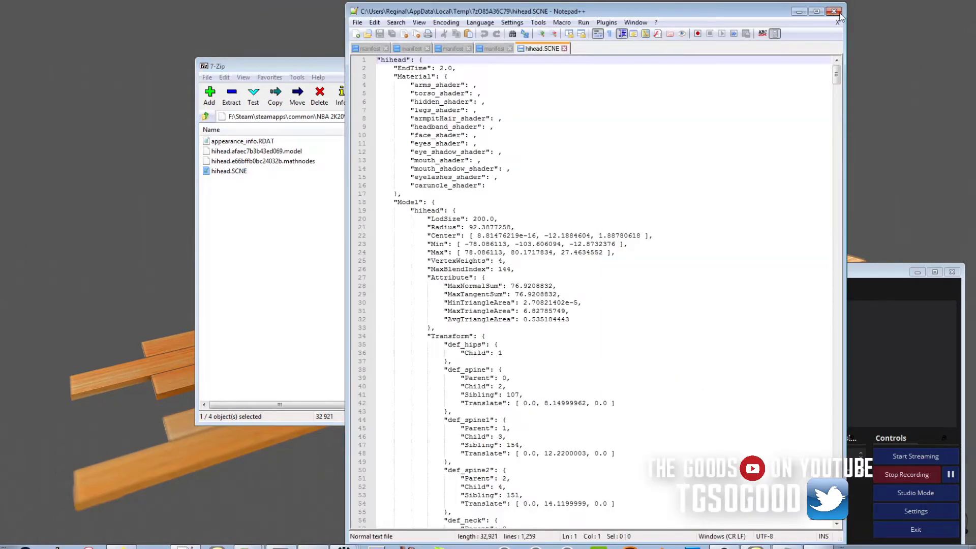
click(839, 13)
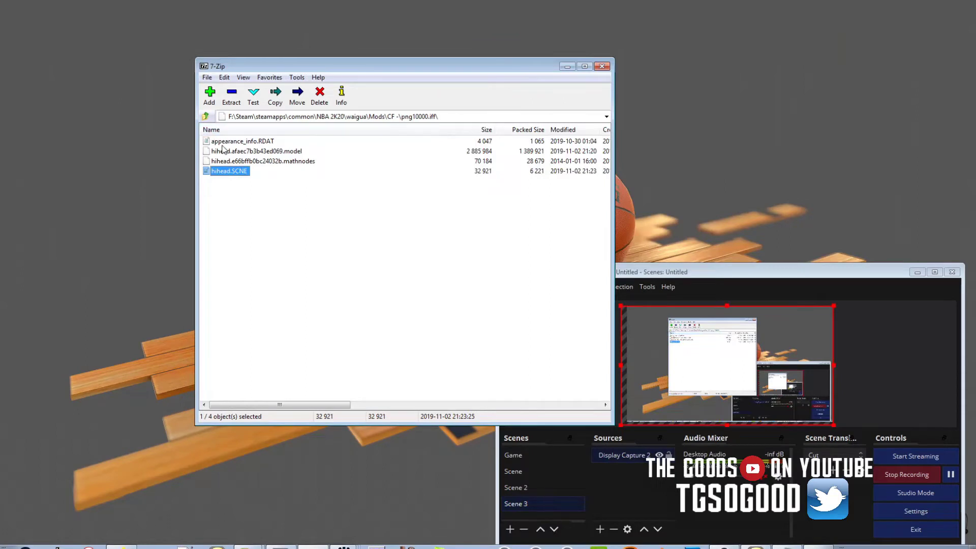
click(206, 116)
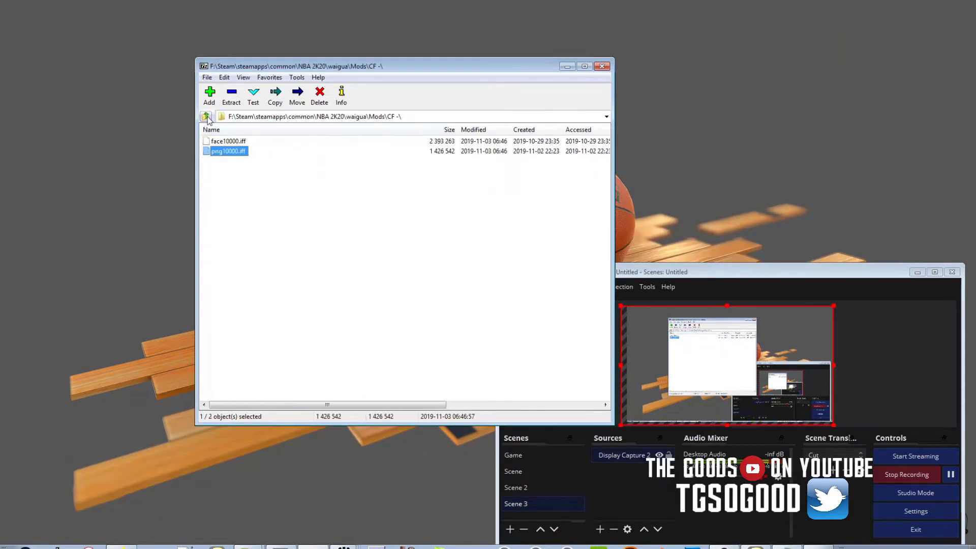
- Preview the face_color_o.c75634f310fb3177.dds texture from face10000.iff in WTV
double_click(216, 142)
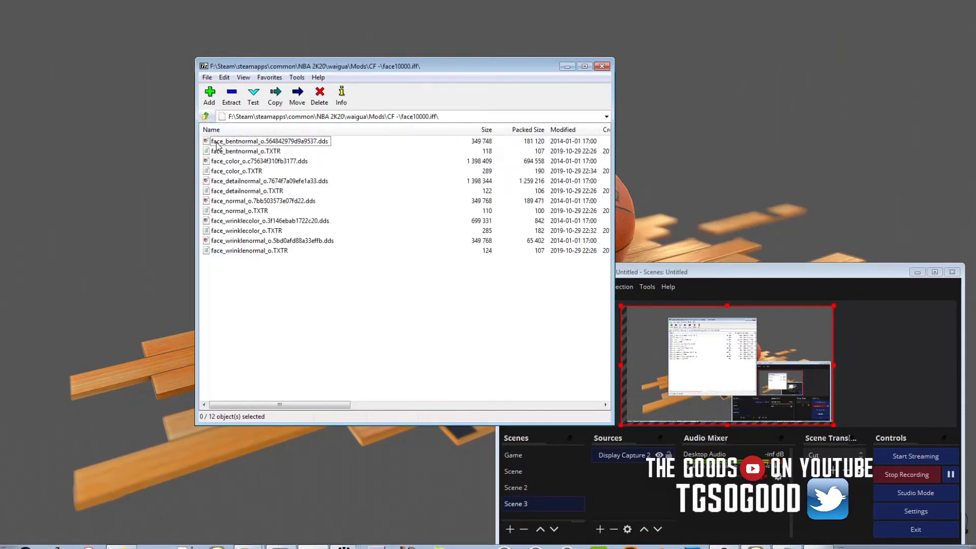
click(232, 163)
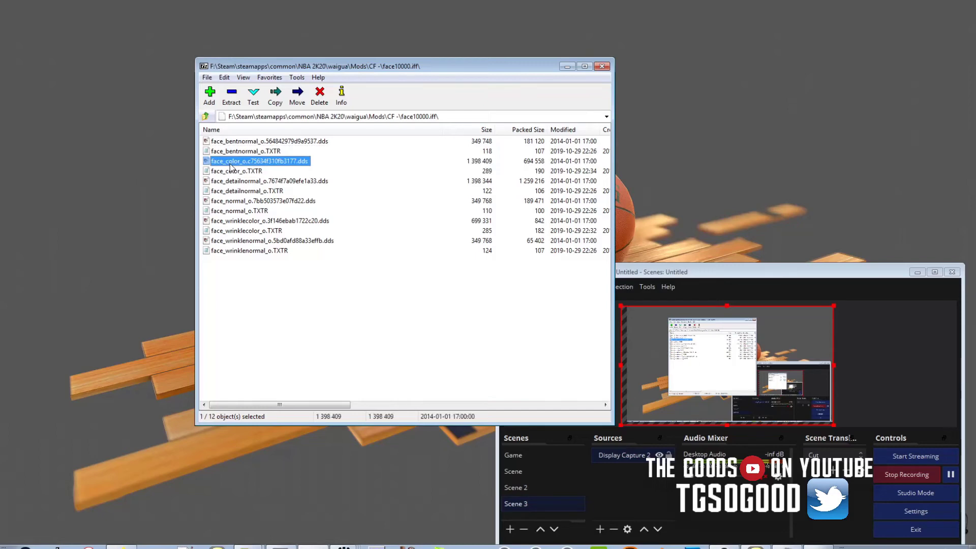
double_click(231, 164)
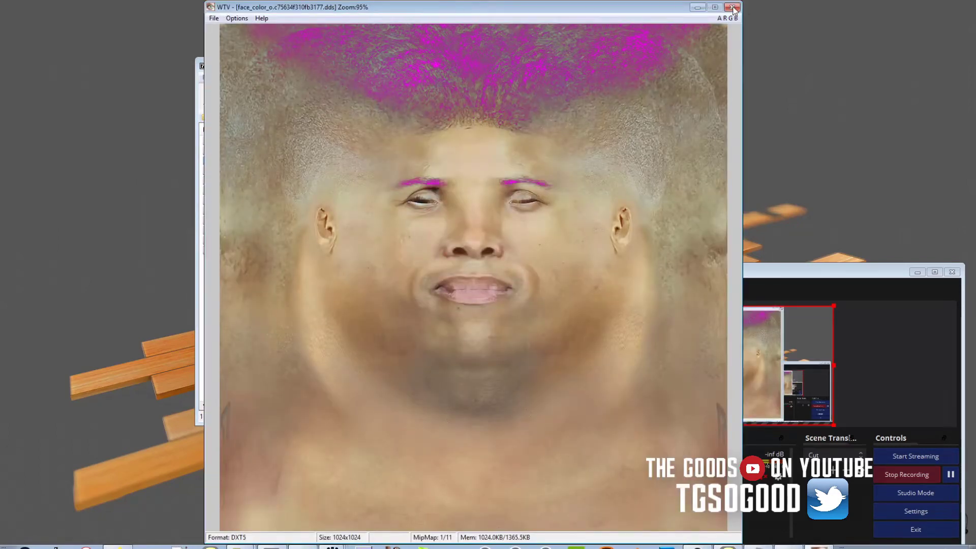
click(732, 7)
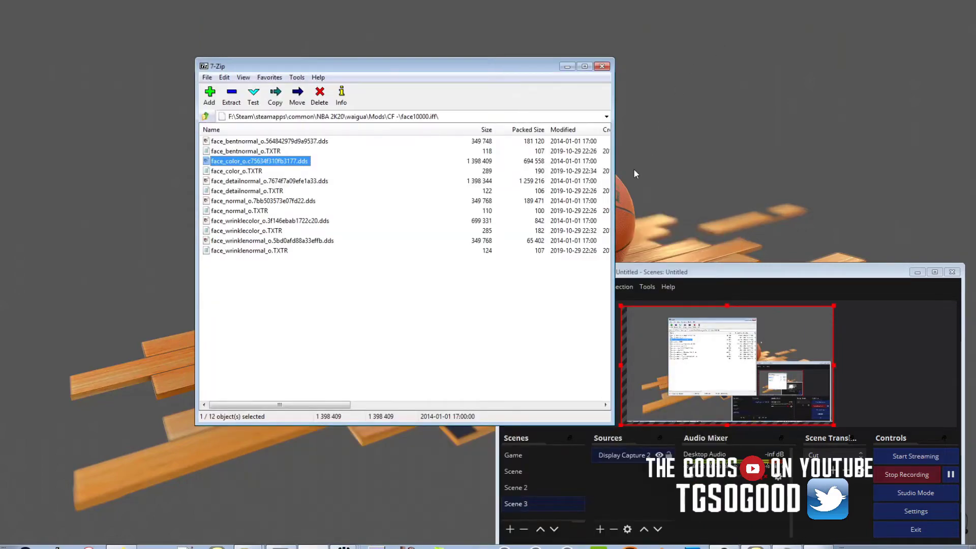
double_click(303, 167)
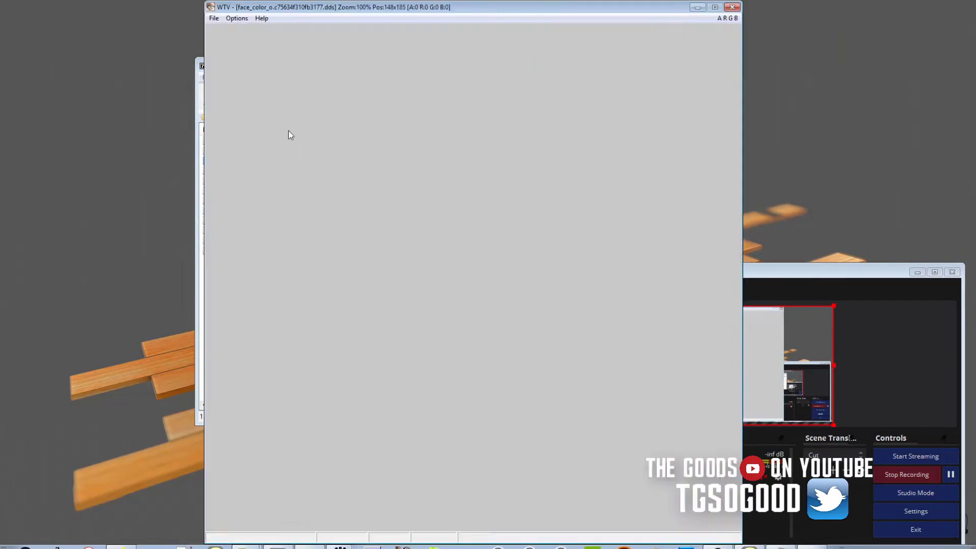
- Check WTV's Help > About, then preview and close the face detail normal texture
click(262, 19)
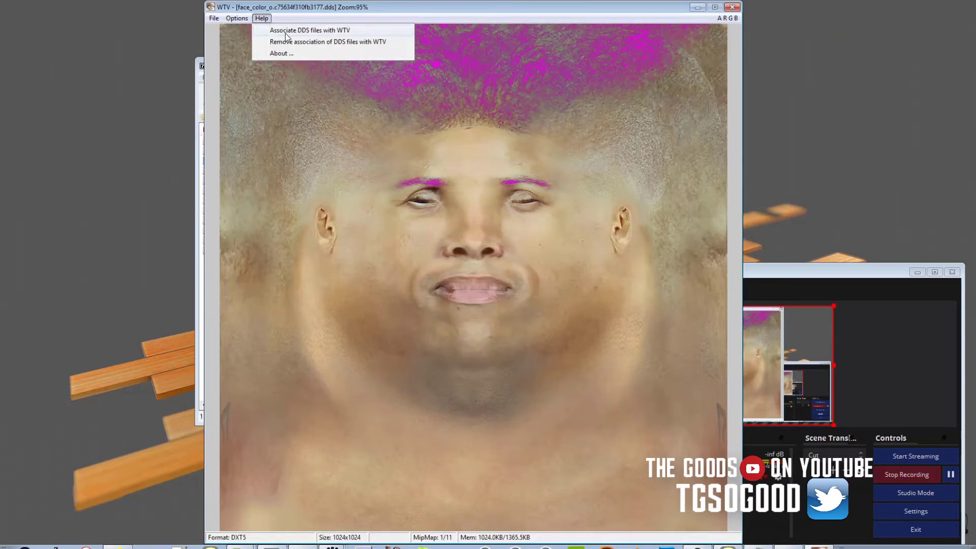
click(293, 54)
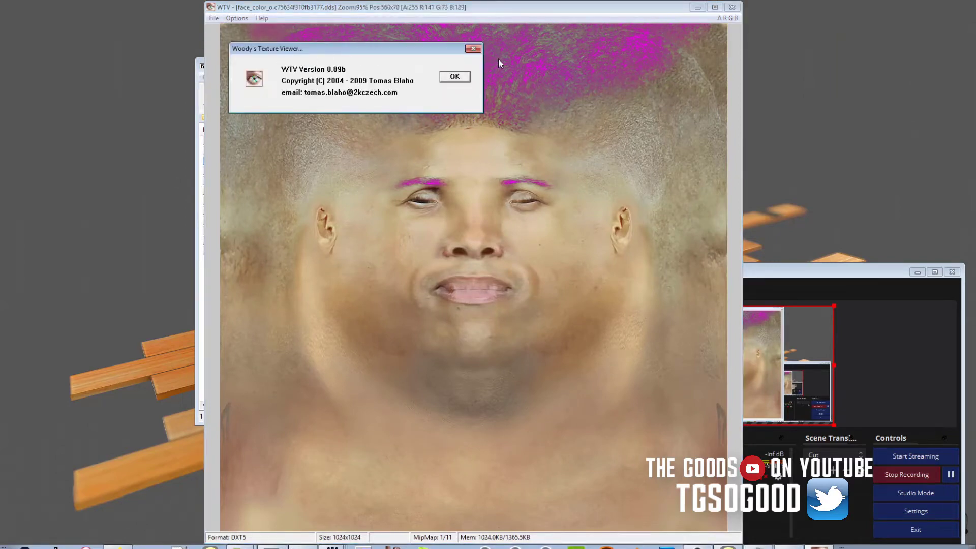
click(479, 48)
click(732, 7)
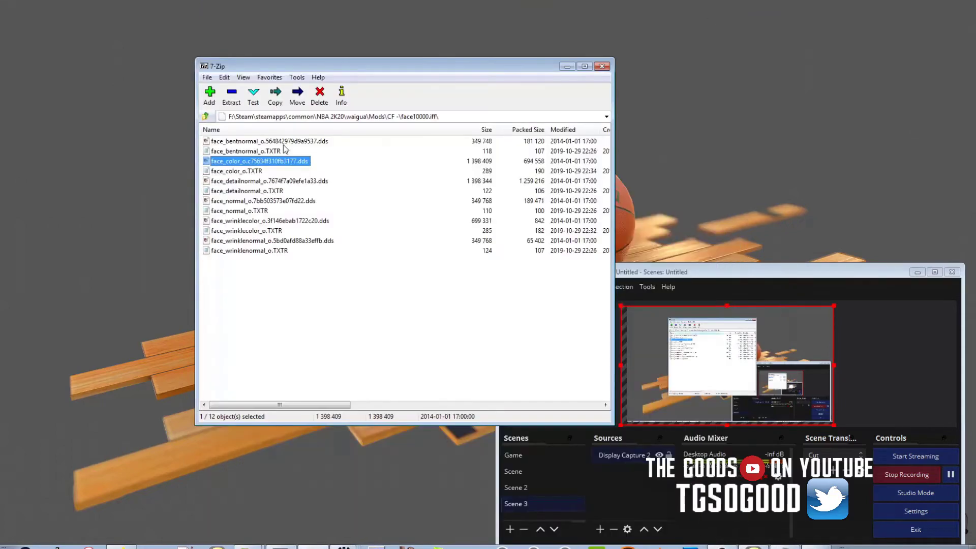
double_click(270, 181)
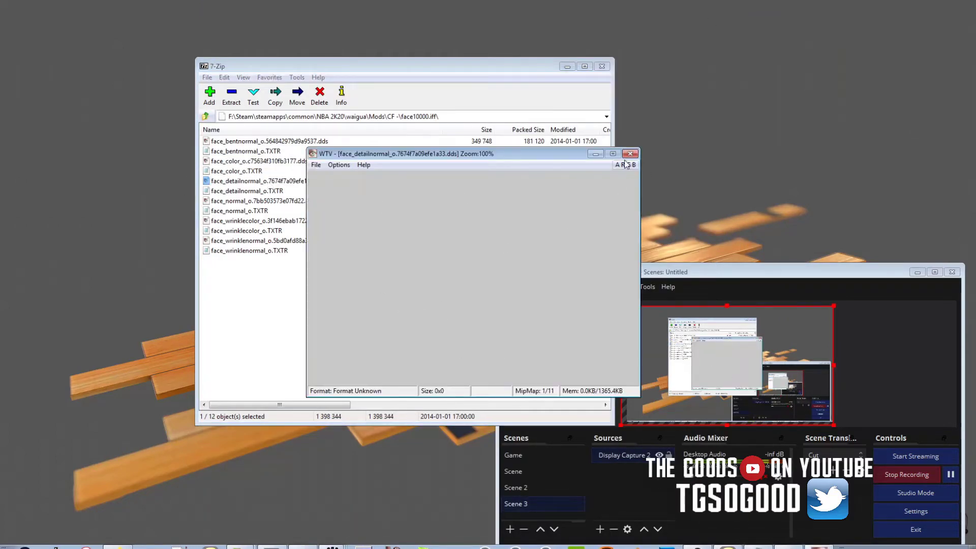
click(631, 154)
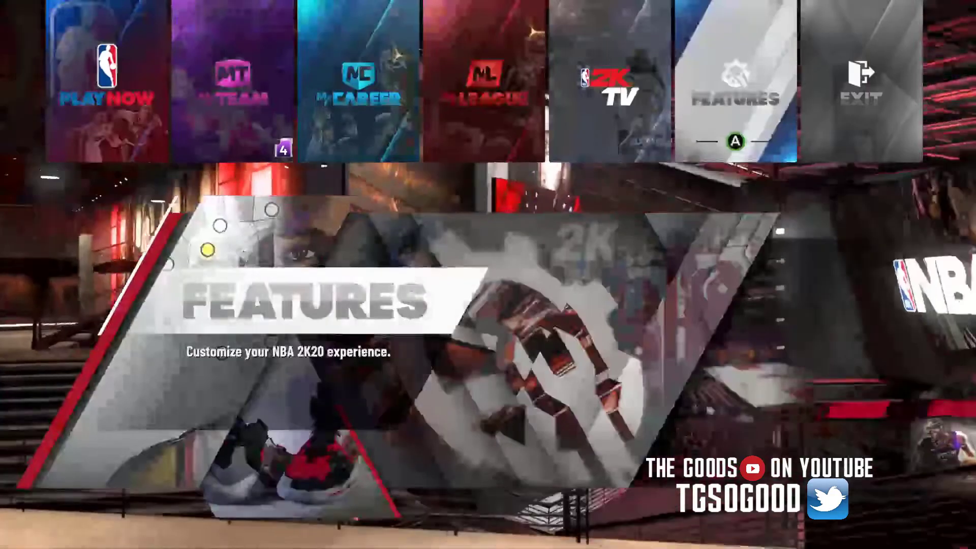
- Go to Features > Create Roster and load the Official 2KSports Roster
key(Return)
key(Right)
key(Right)
key(Right)
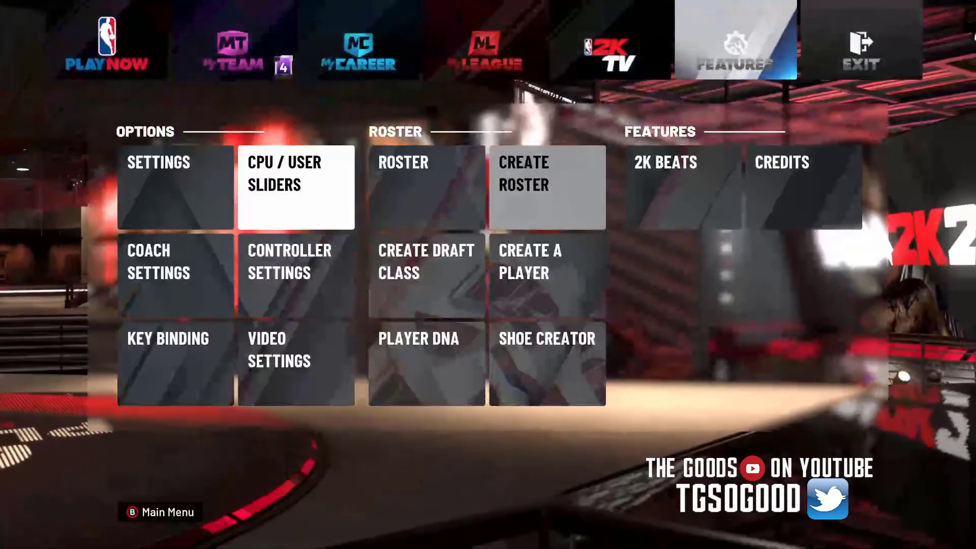
key(Left)
key(Right)
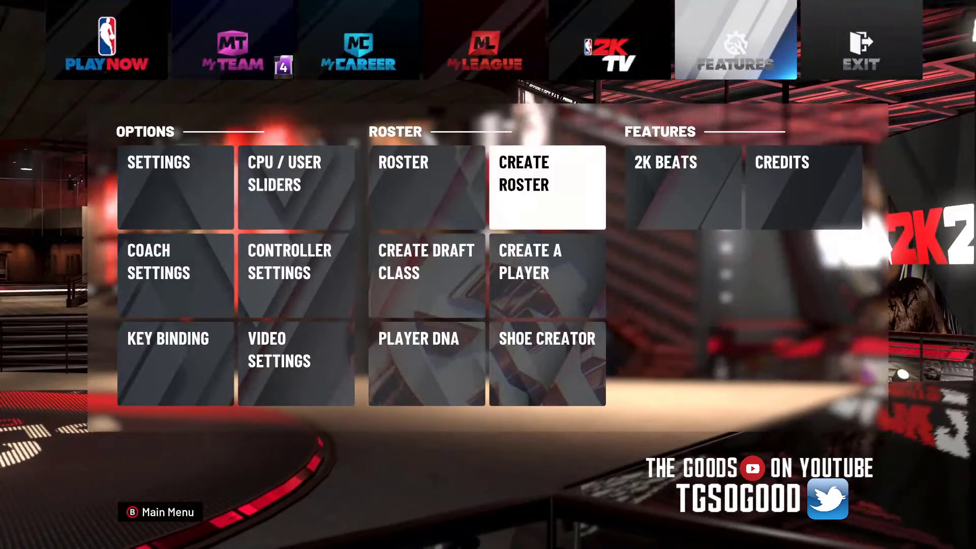
key(Return)
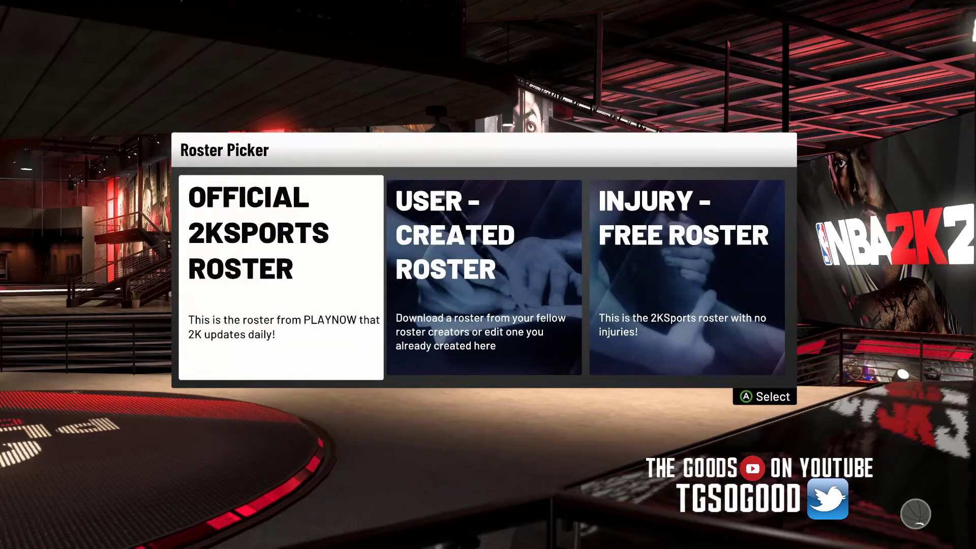
key(Return)
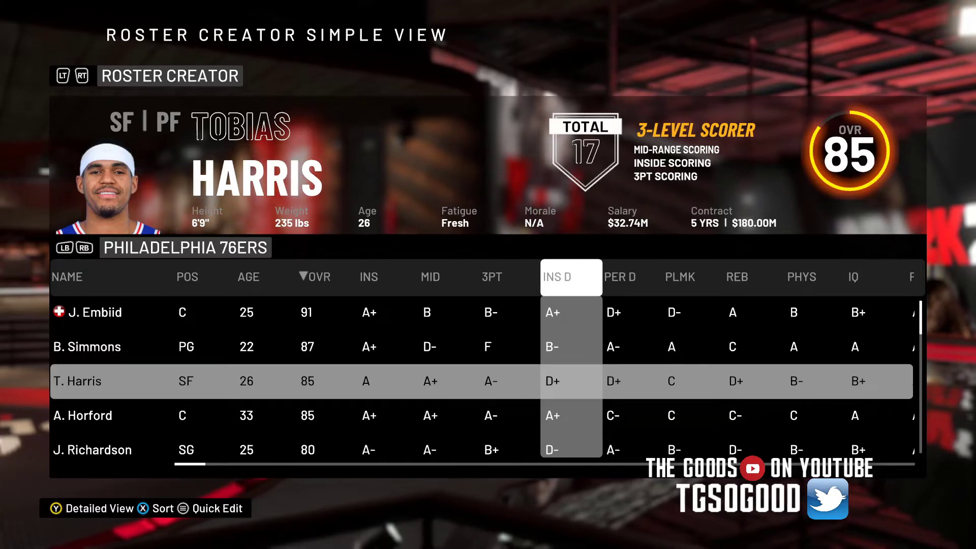
- View Tobias Harris's player card with his career stats
key(Return)
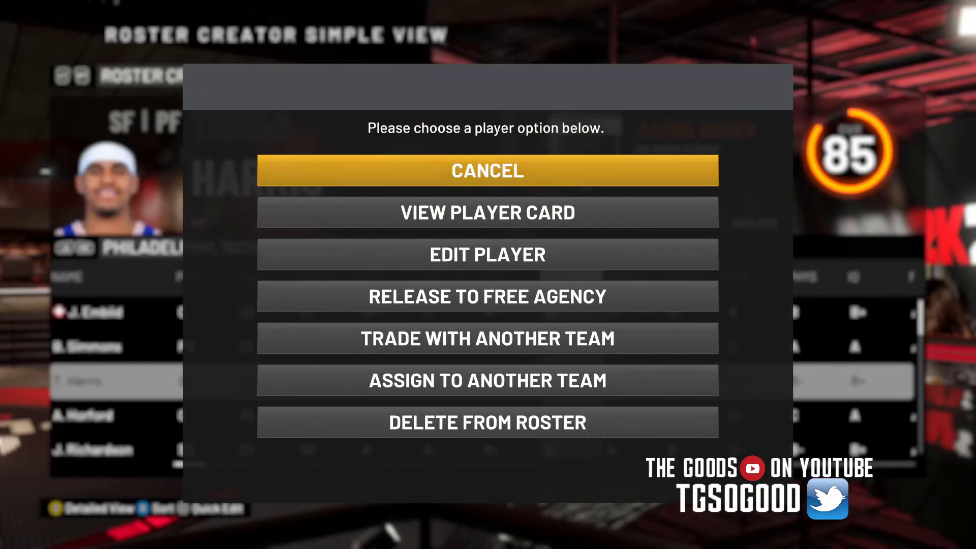
key(Down)
key(Return)
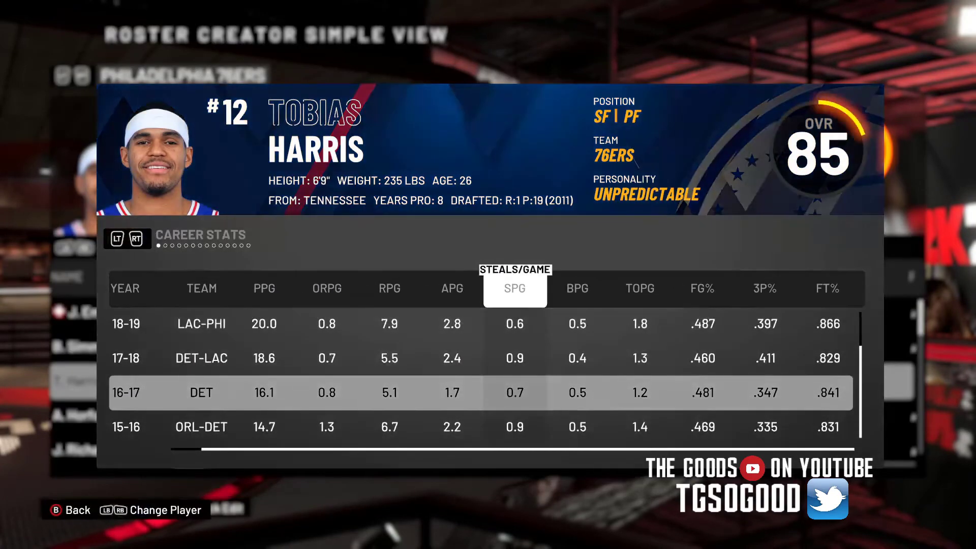
key(Escape)
- Choose Edit Player to load the builder for Tobias Harris
key(Down)
key(Down)
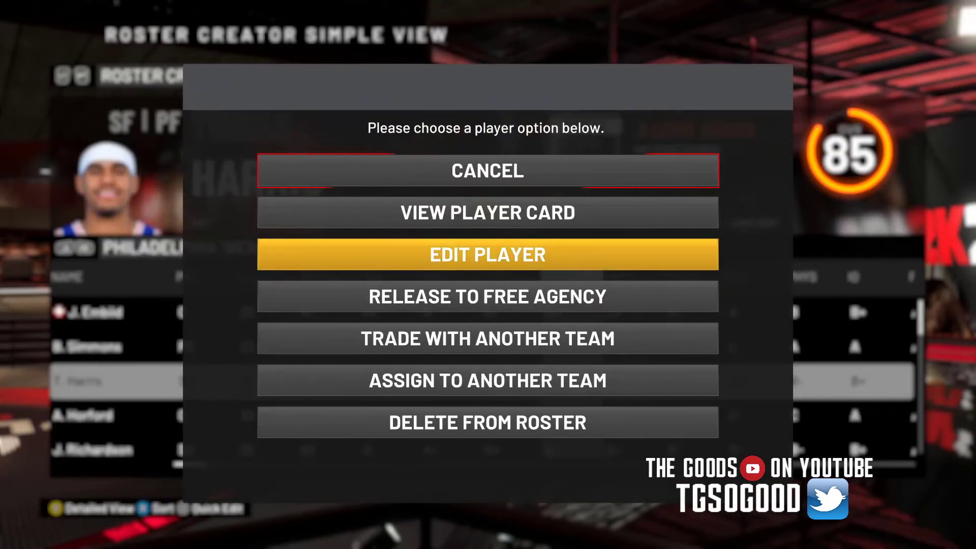
key(Down)
key(Up)
key(Escape)
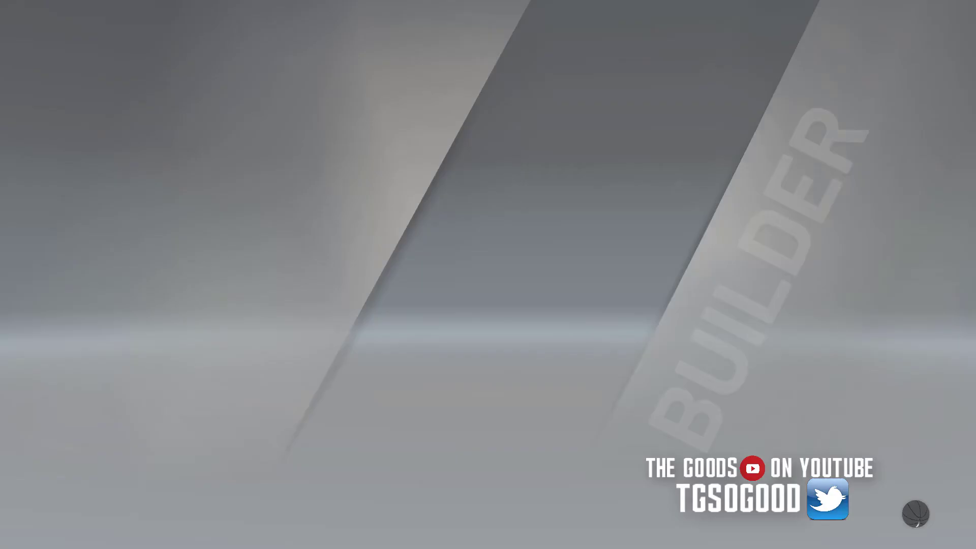